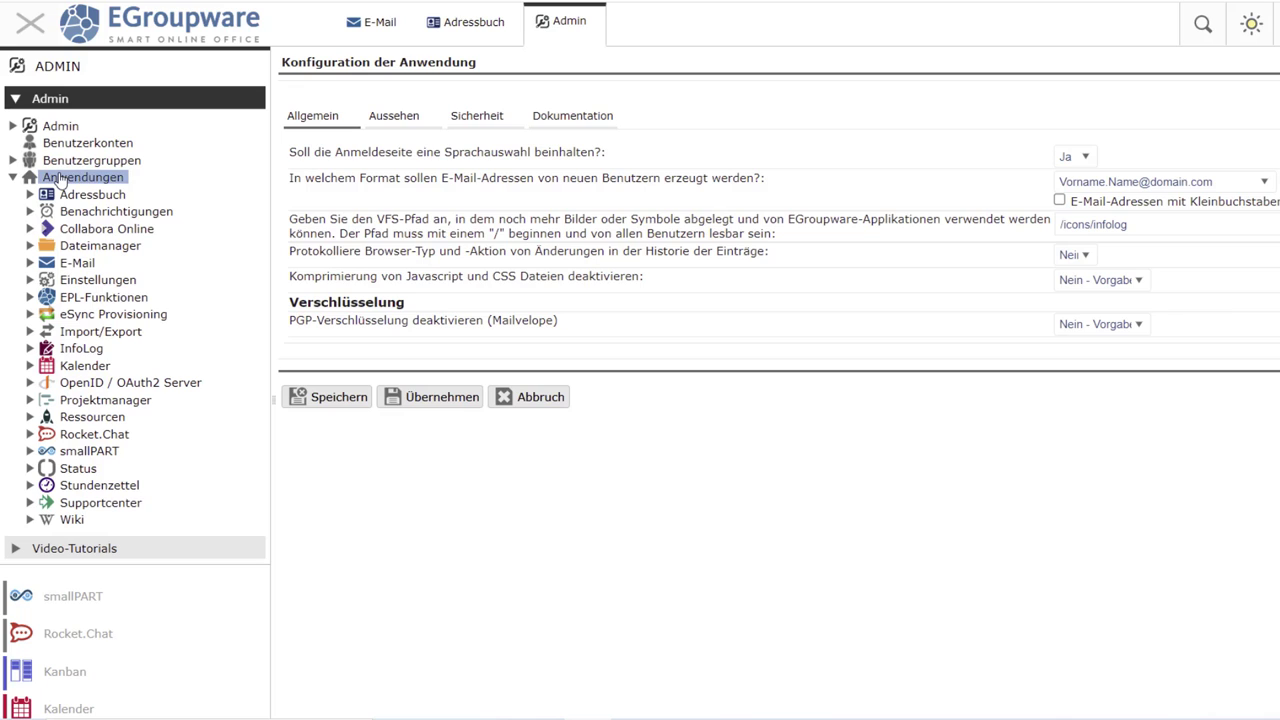
# - Expand EPL-Funktionen and open the CTI / Computer Telefon Integration settings
pyautogui.click(89, 298)
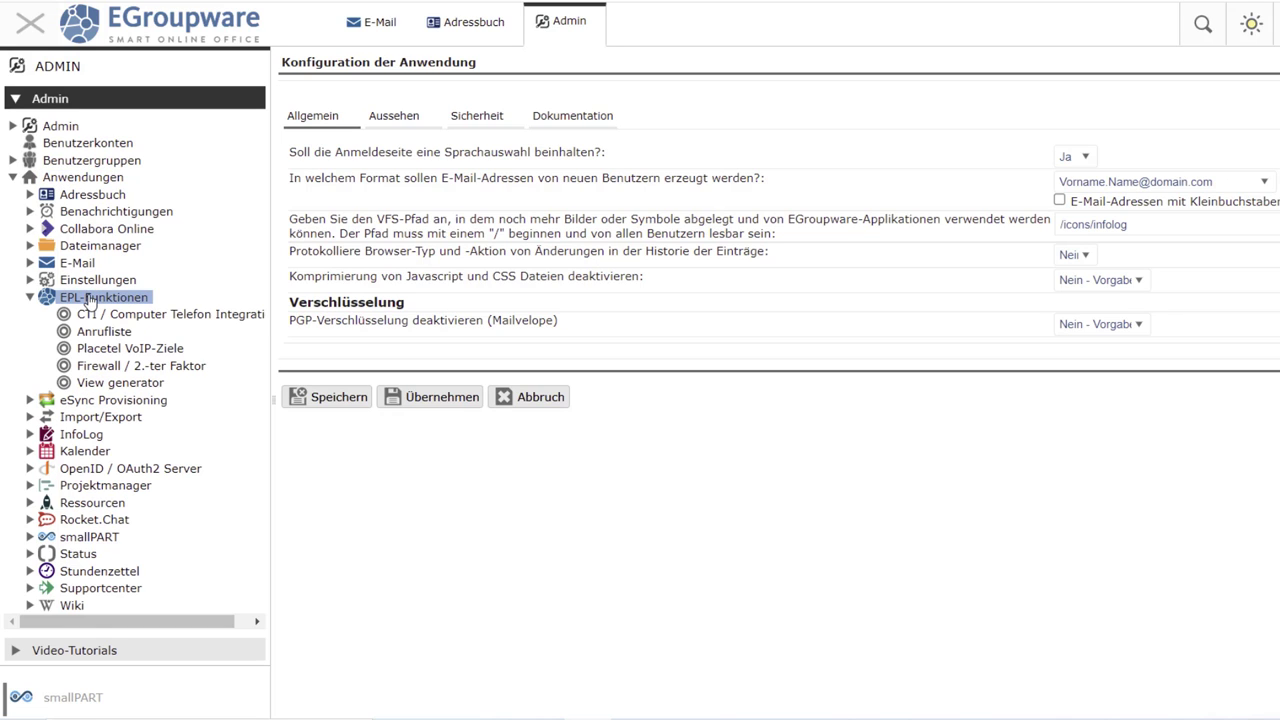
pyautogui.click(165, 317)
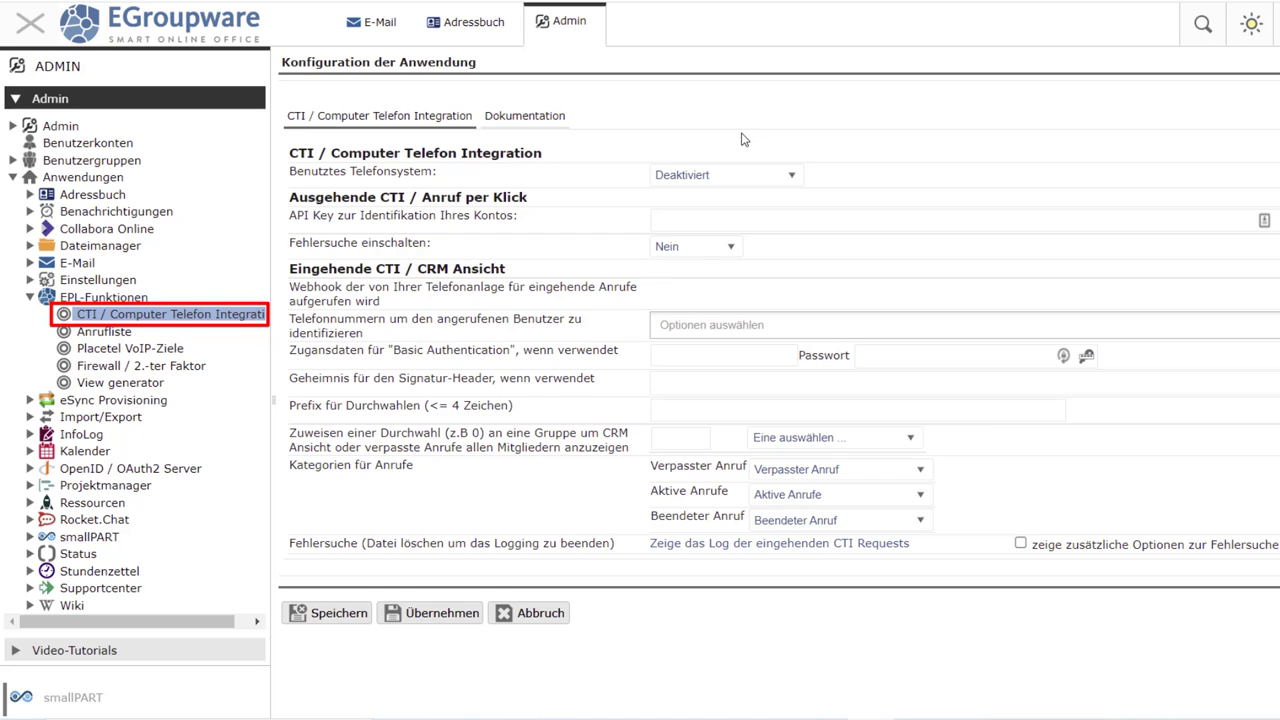
# - Select Placetel as the Benutztes Telefonsystem and enter the administrator's e-mail and password
pyautogui.click(768, 177)
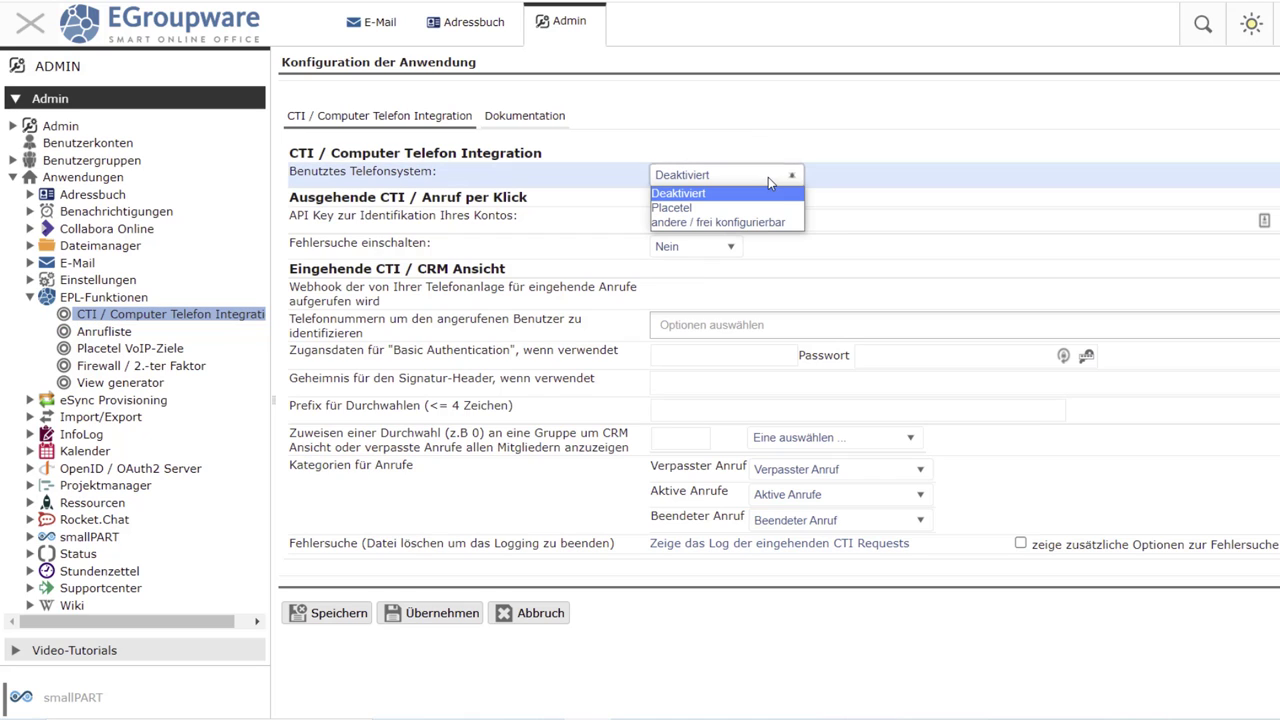
pyautogui.click(712, 209)
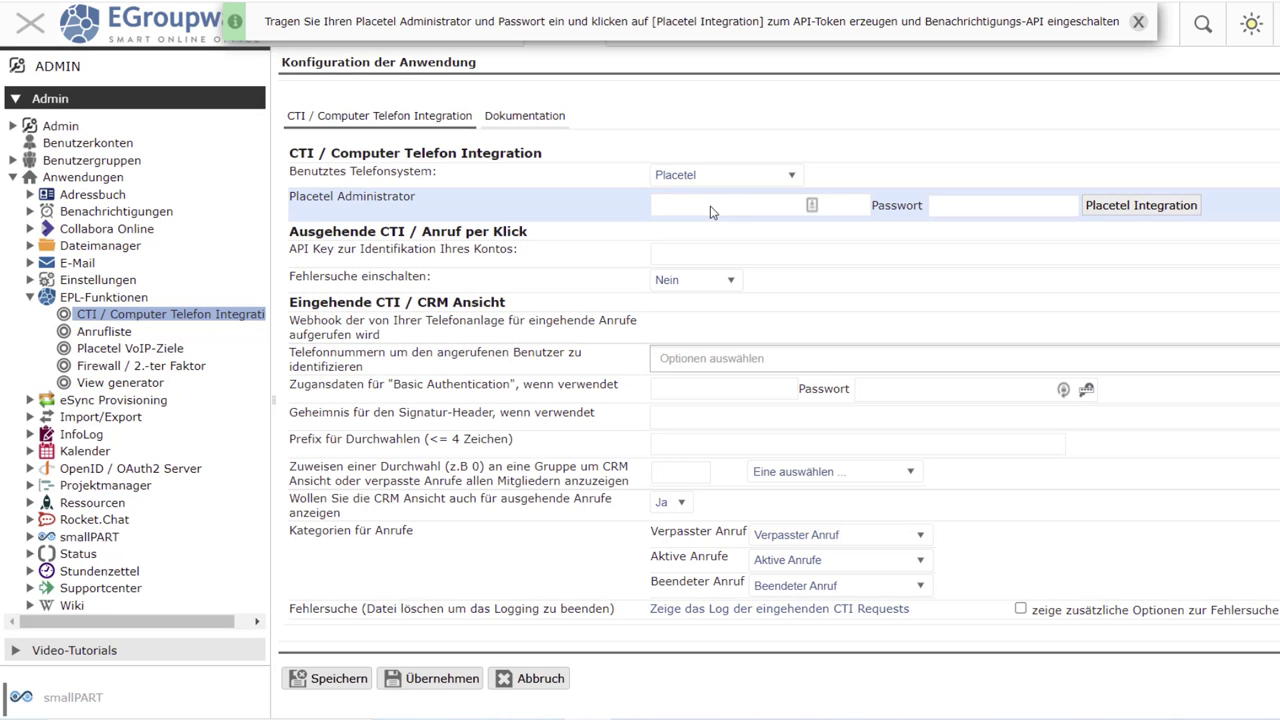
pyautogui.click(711, 205)
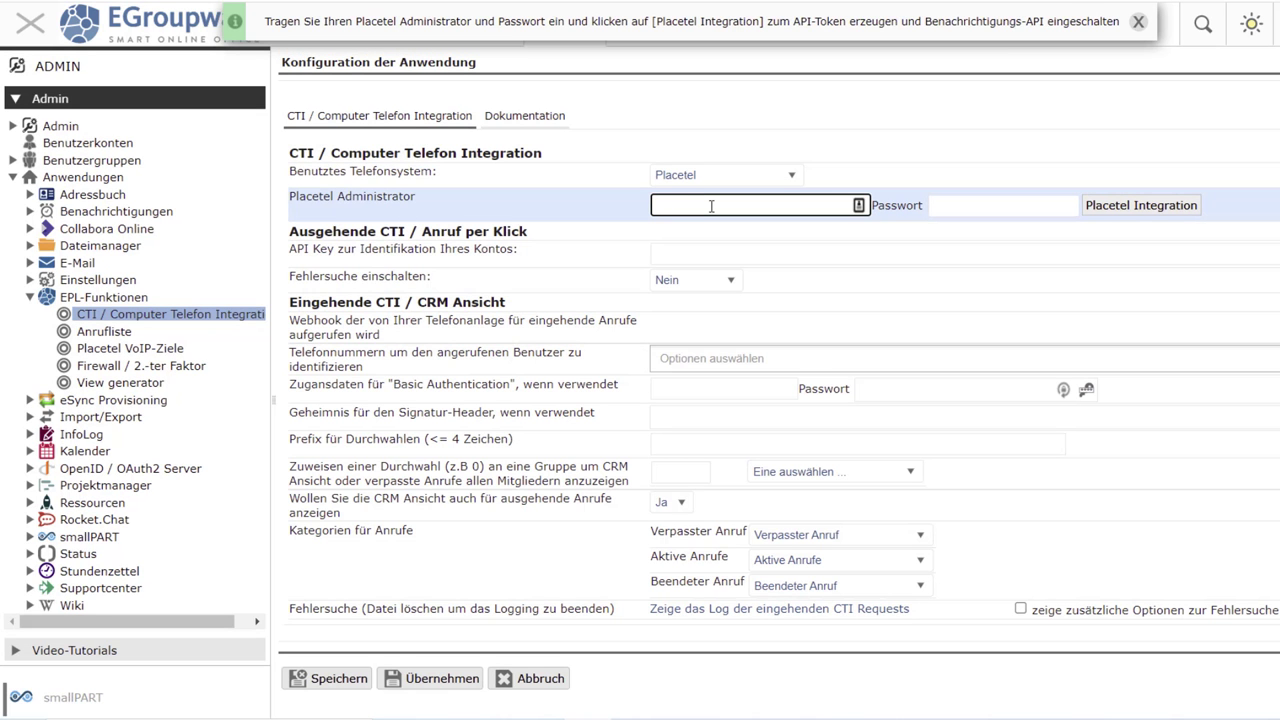
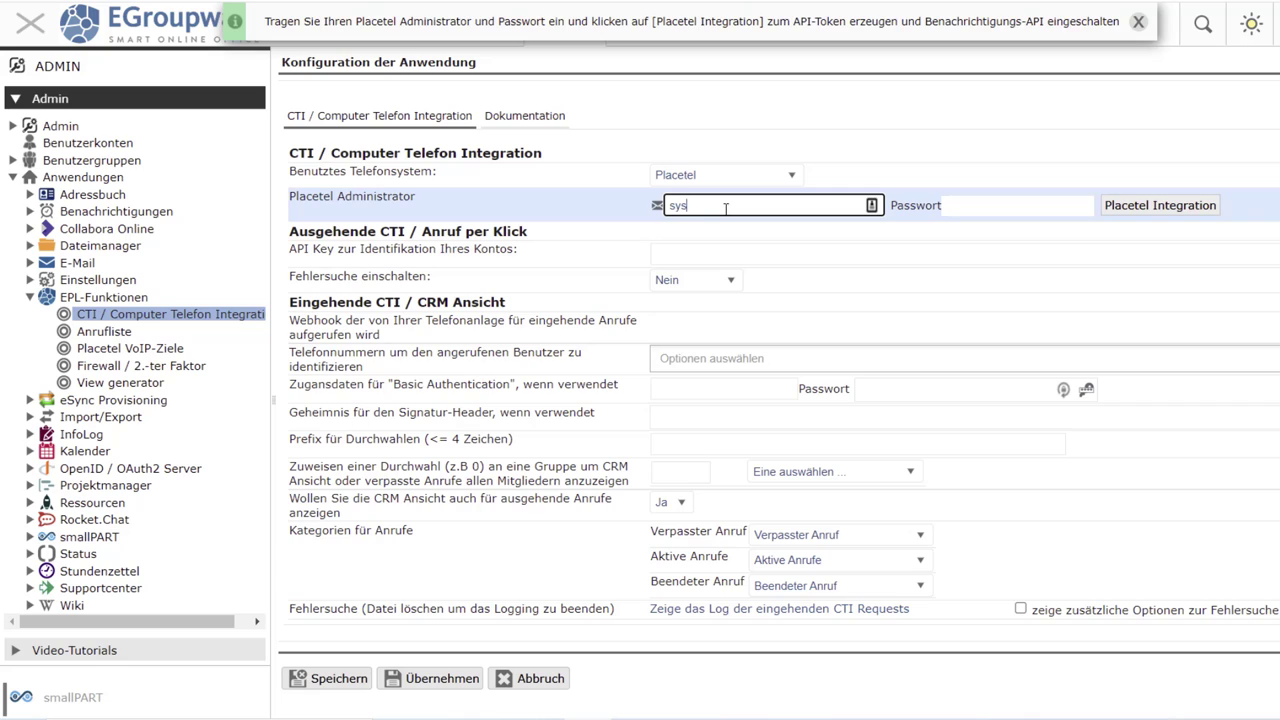
pyautogui.click(1033, 204)
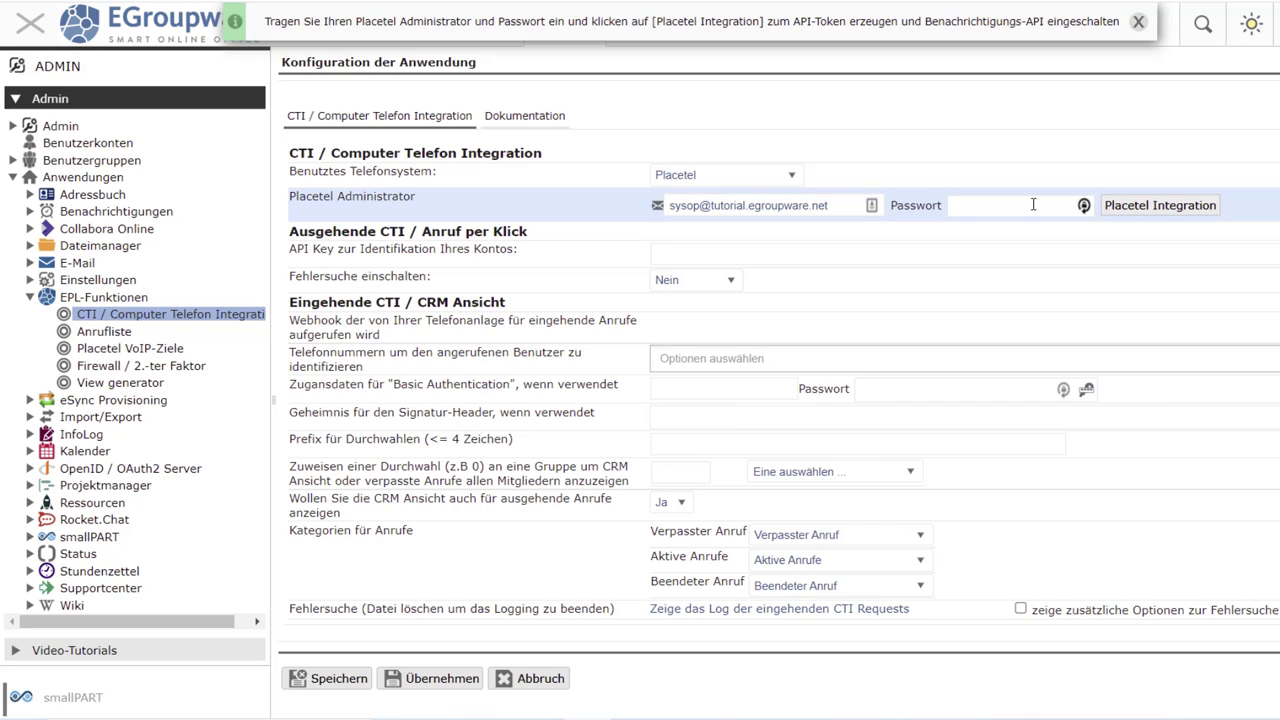
pyautogui.write('•••••••••••••••')
# - Run Placetel Integration to generate the API token and enable notifications
pyautogui.click(1188, 210)
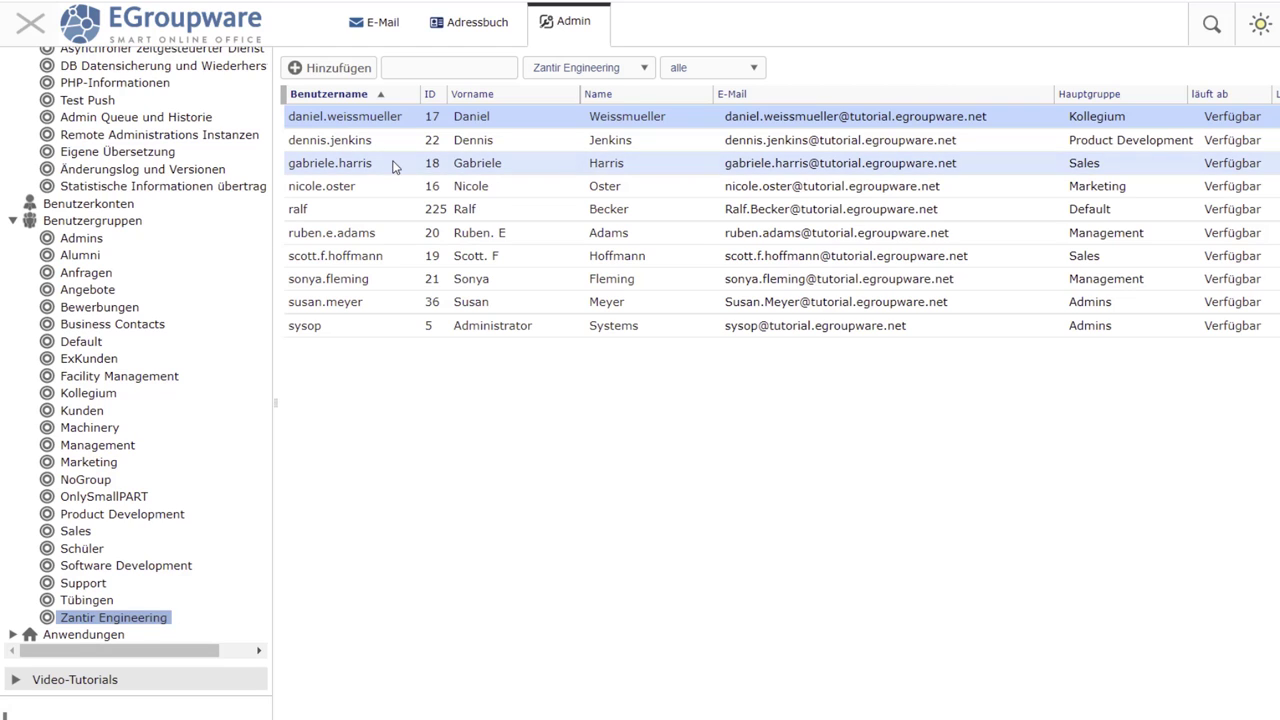
# - Add the Sales user to the selection and choose Placetel Benutzer oder Telefon hinzufügen for the three users
pyautogui.keyDown('ctrl'); pyautogui.click(393, 165); pyautogui.keyUp('ctrl')
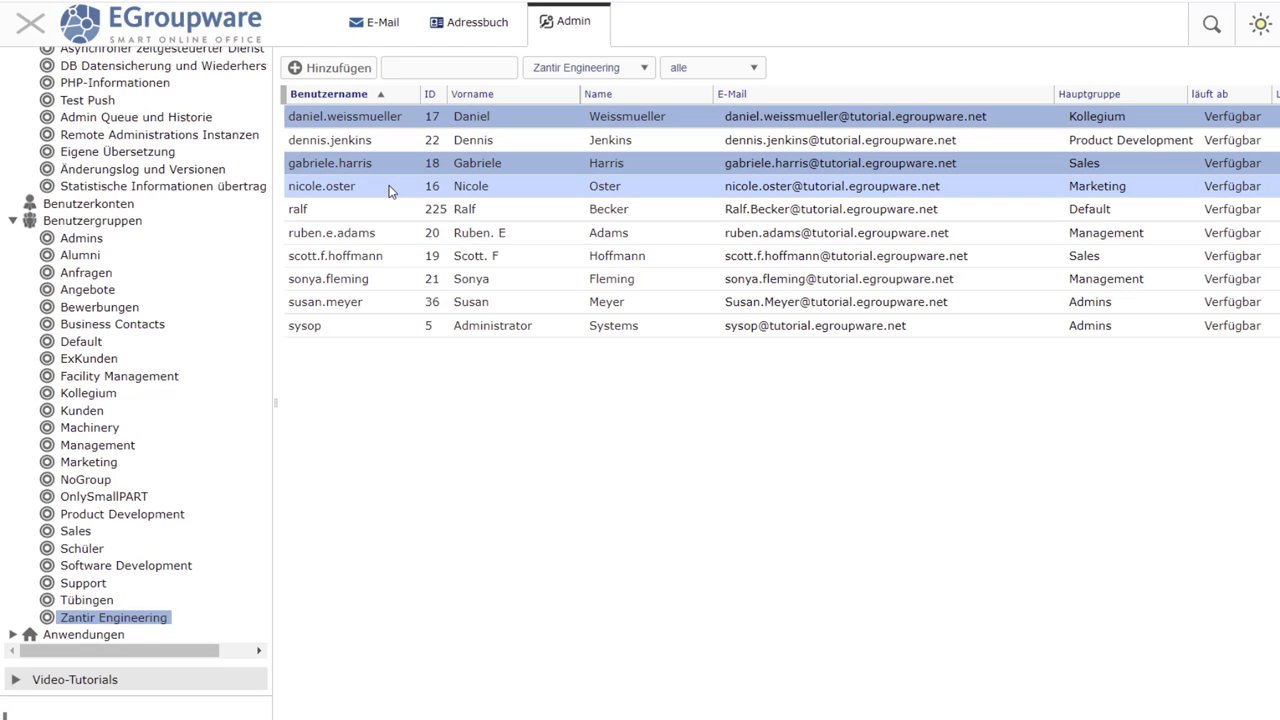
pyautogui.rightClick(390, 191)
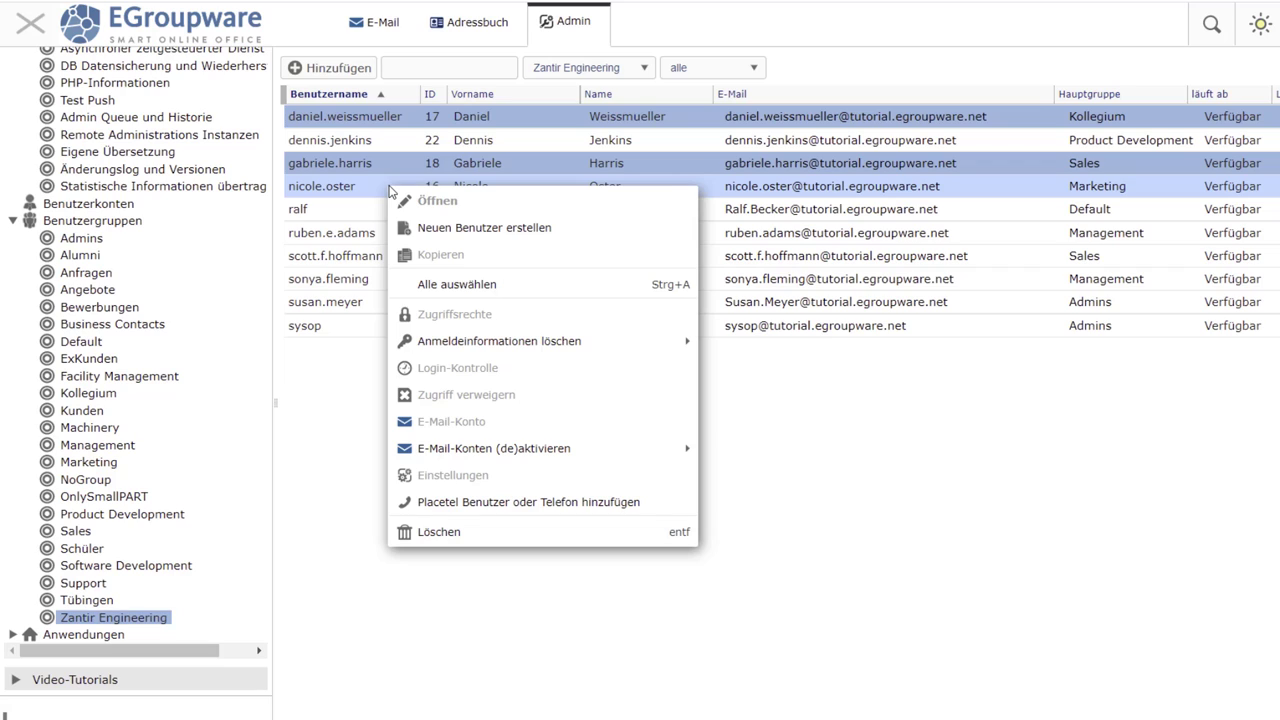
pyautogui.click(502, 504)
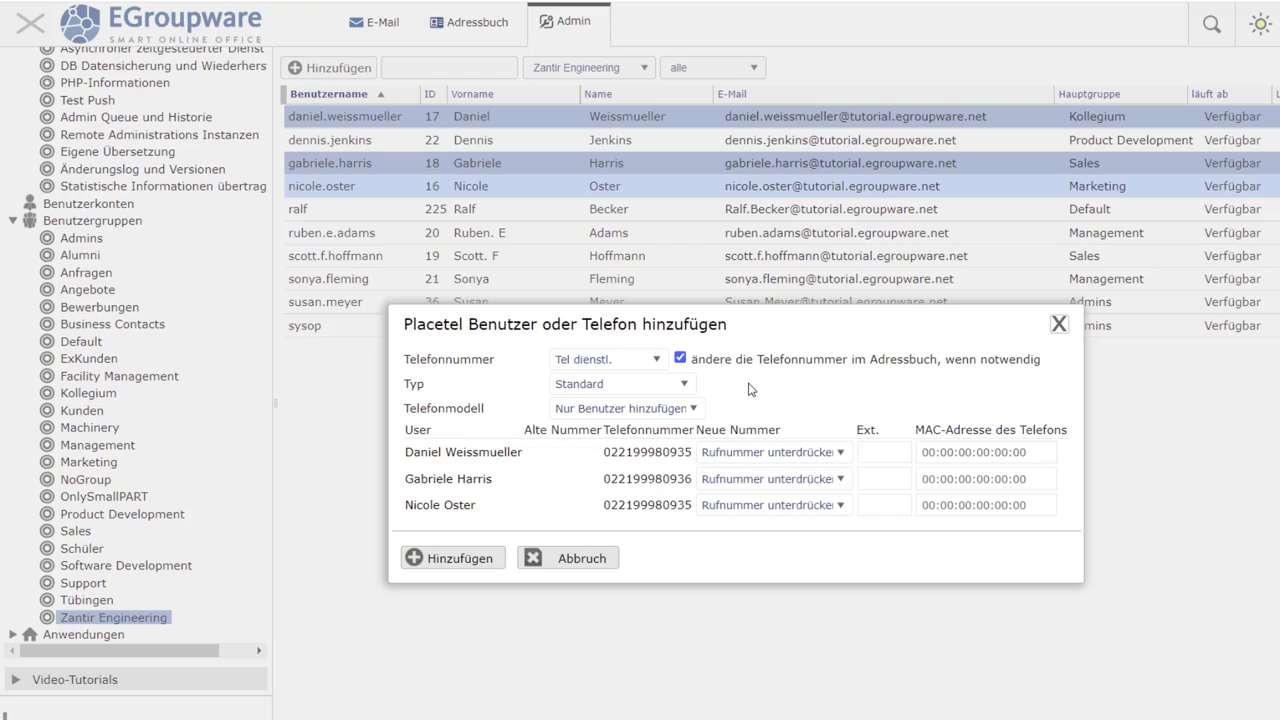
pyautogui.click(680, 359)
pyautogui.click(679, 358)
pyautogui.click(661, 359)
pyautogui.click(661, 359)
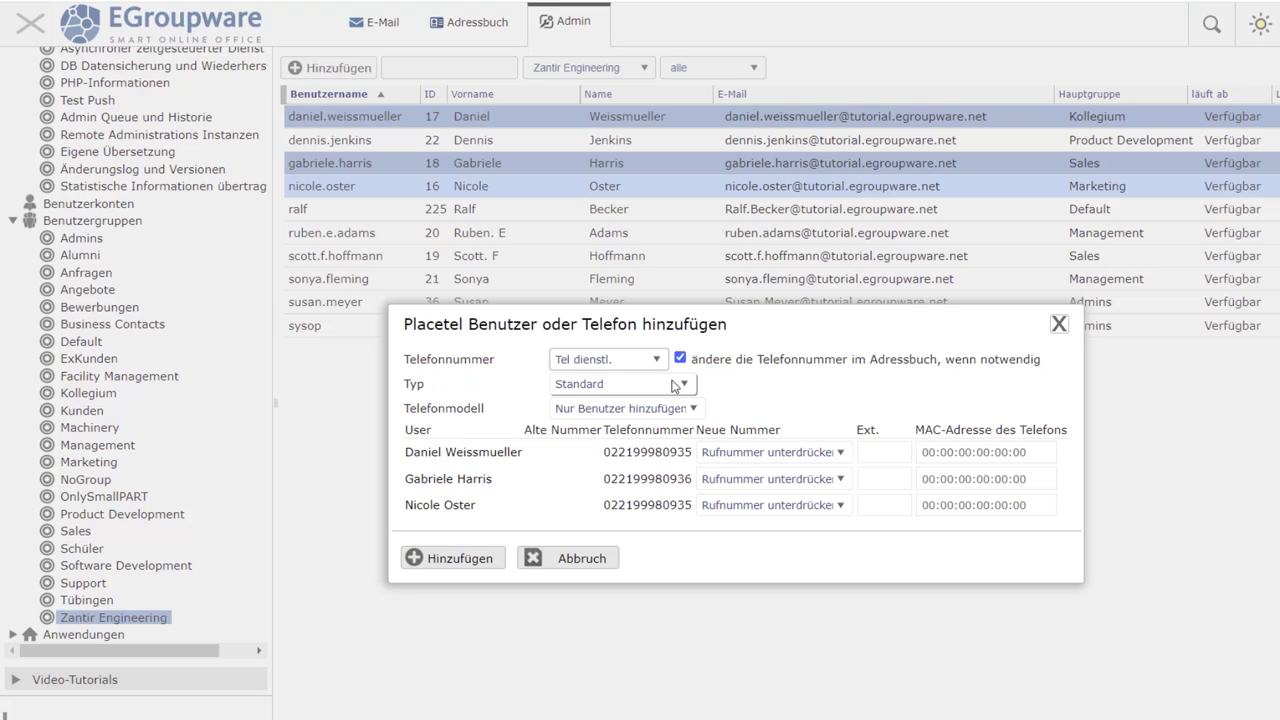
pyautogui.click(683, 387)
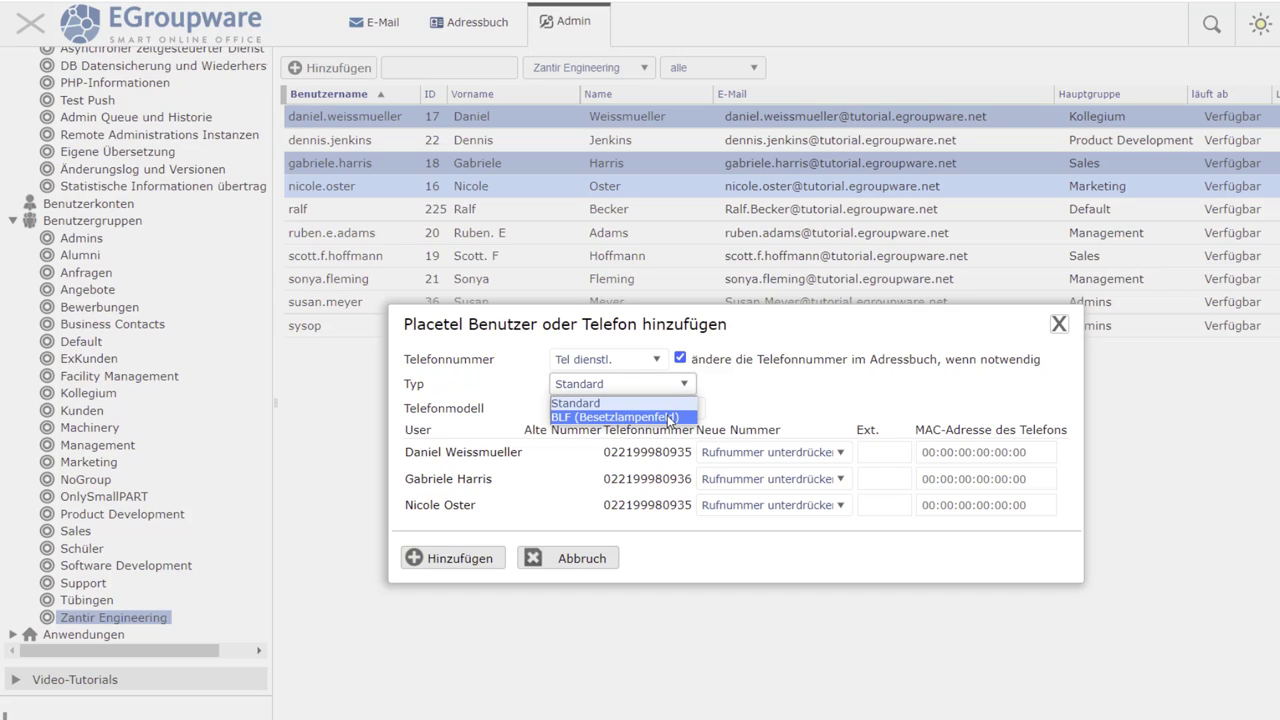
pyautogui.click(668, 418)
pyautogui.click(691, 412)
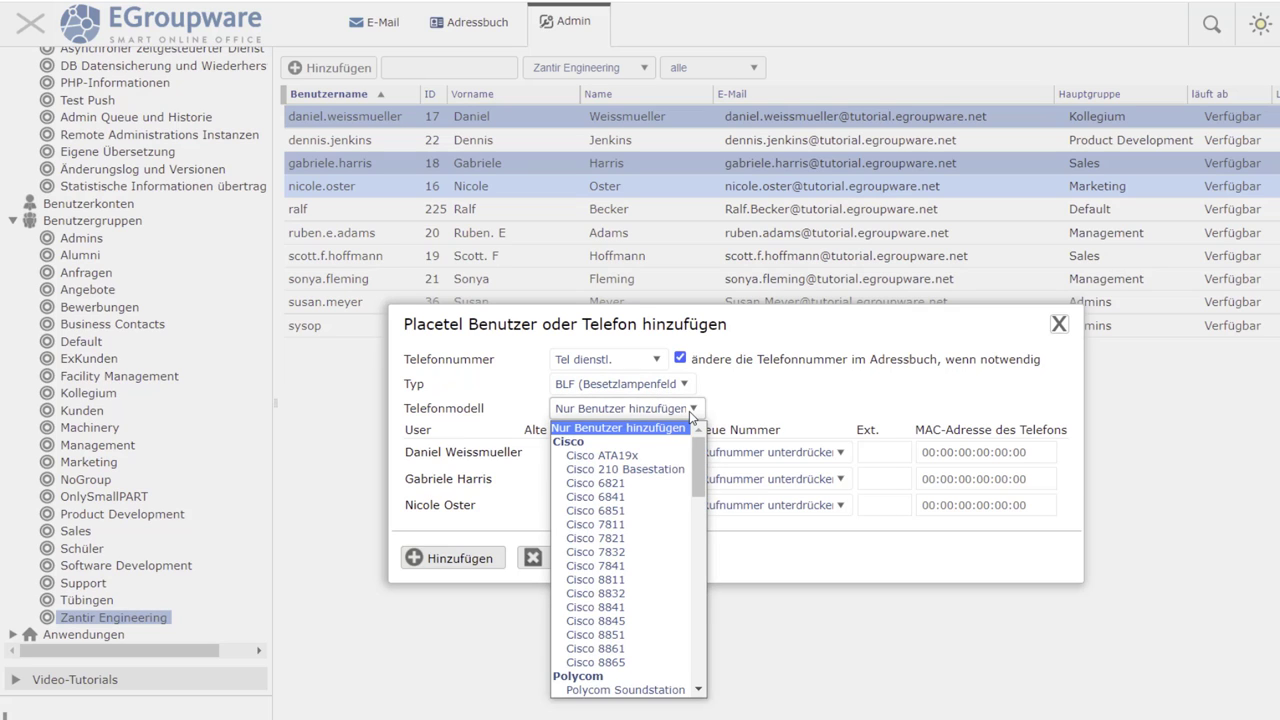
pyautogui.scroll(-3, 660, 464)
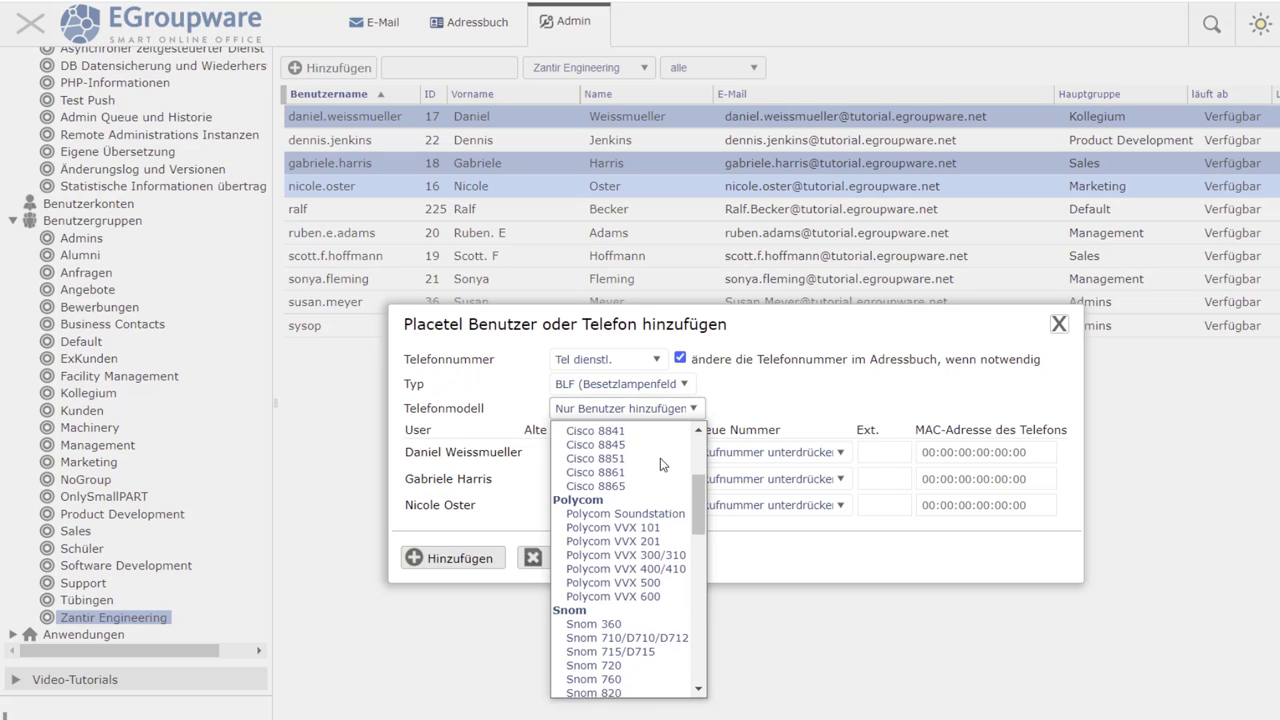
pyautogui.scroll(-5, 660, 464)
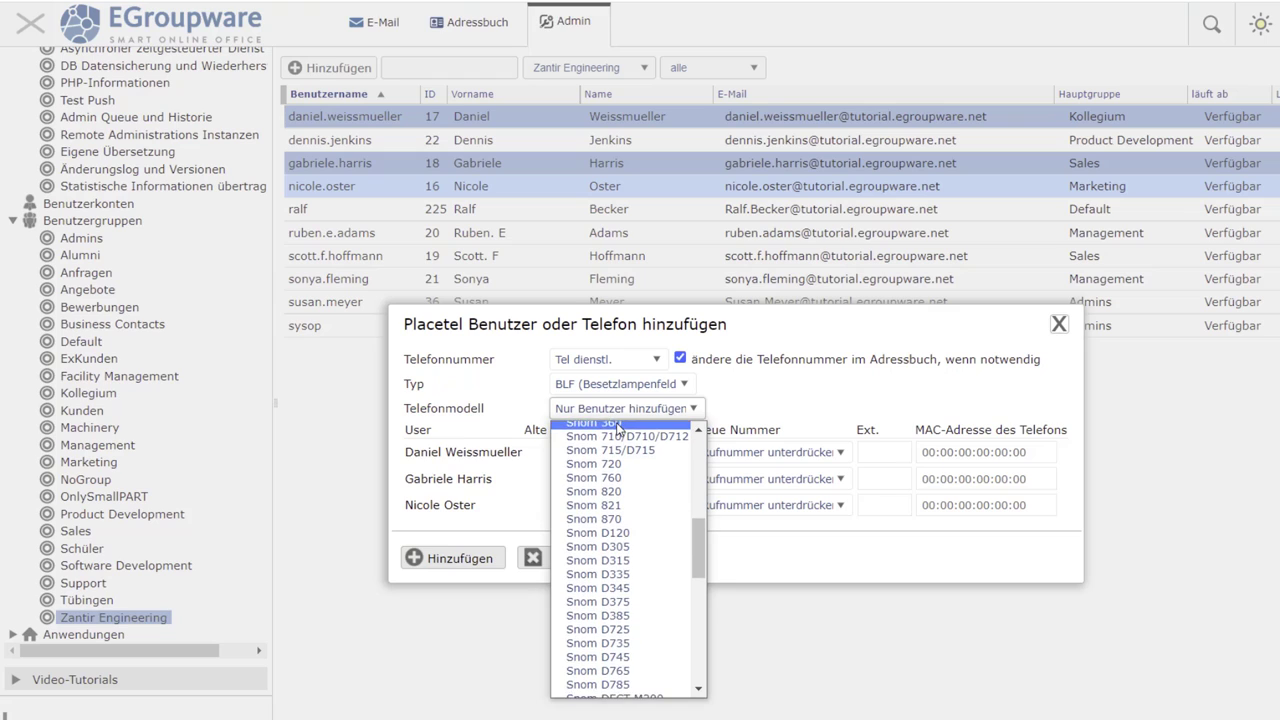
pyautogui.click(618, 424)
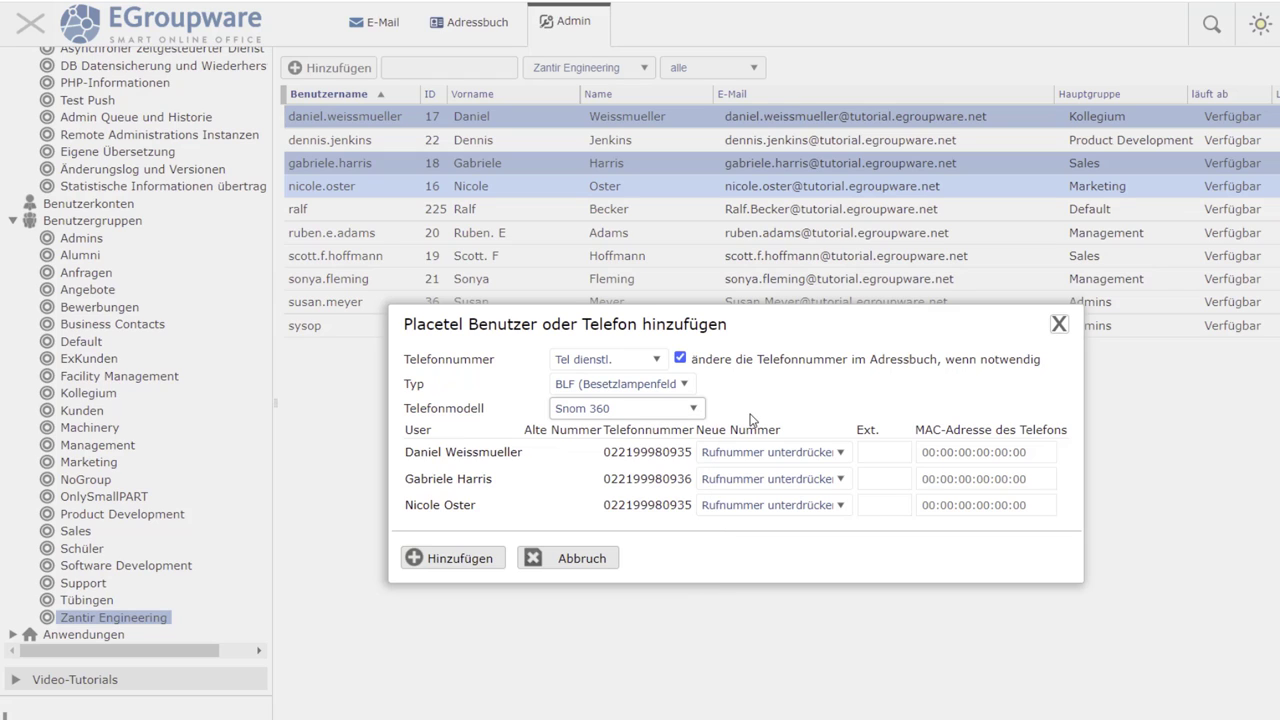
pyautogui.click(693, 408)
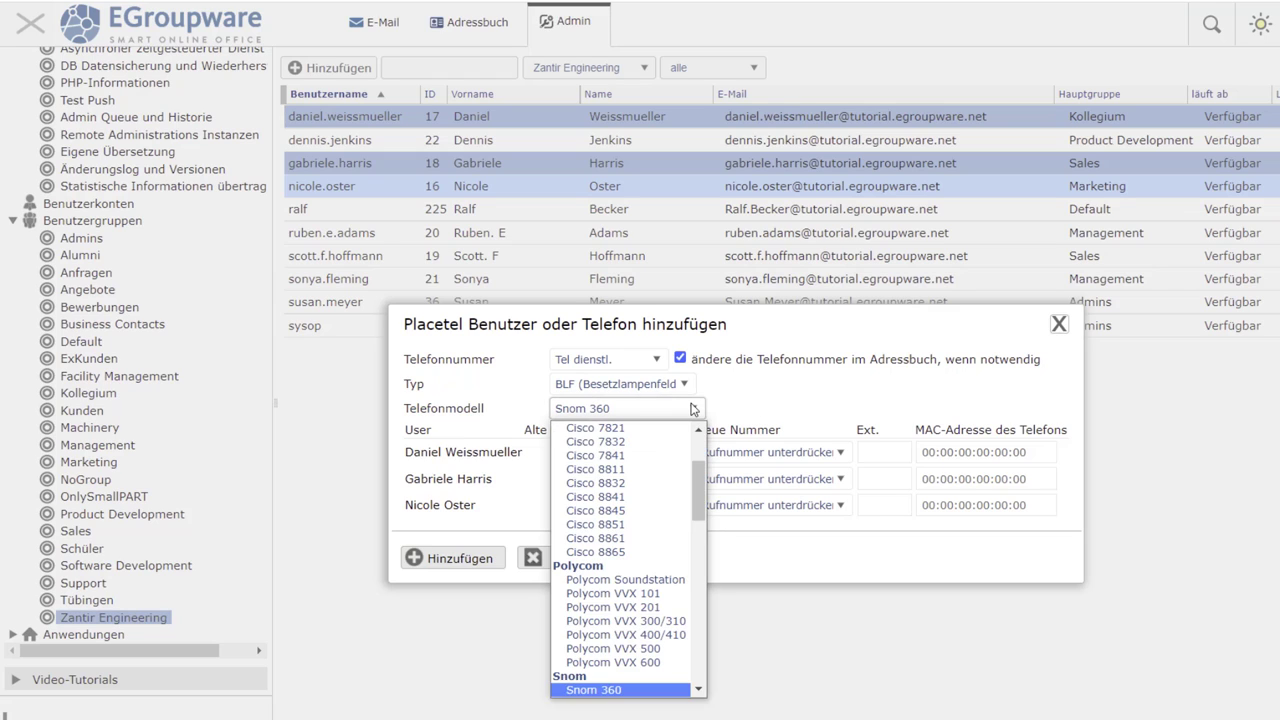
pyautogui.scroll(5, 640, 480)
pyautogui.click(652, 432)
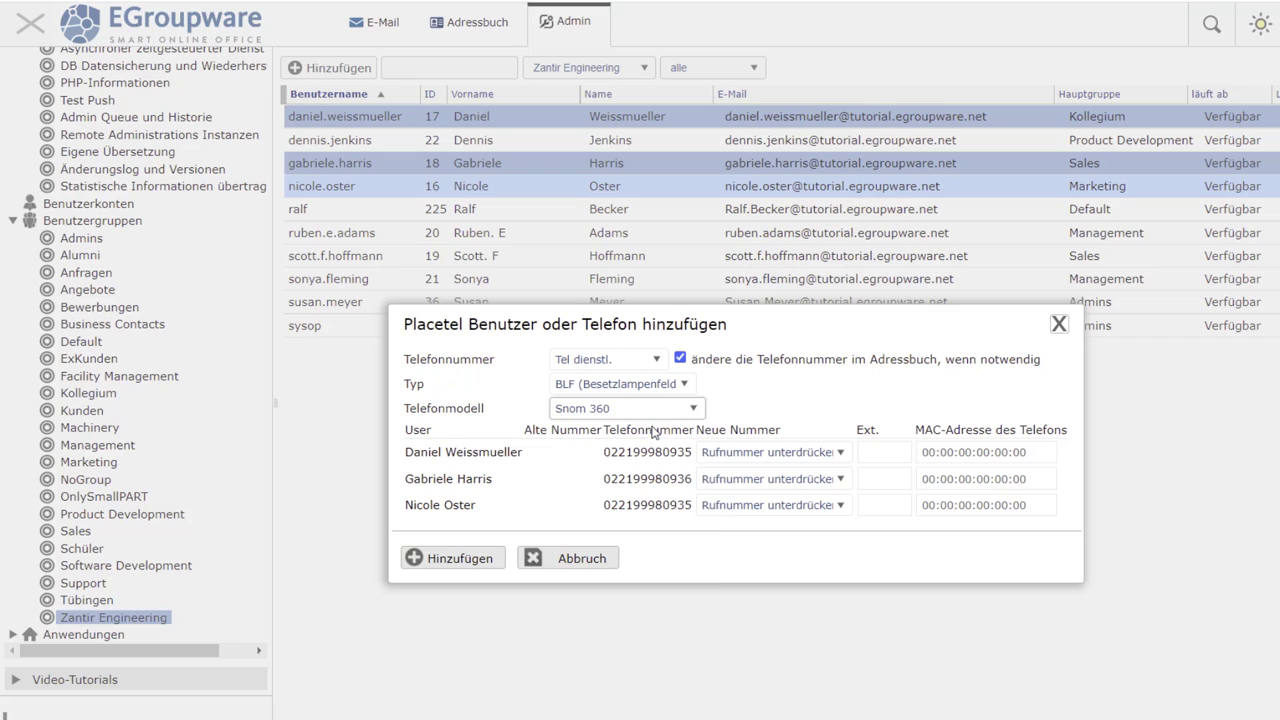
pyautogui.click(668, 386)
pyautogui.click(683, 400)
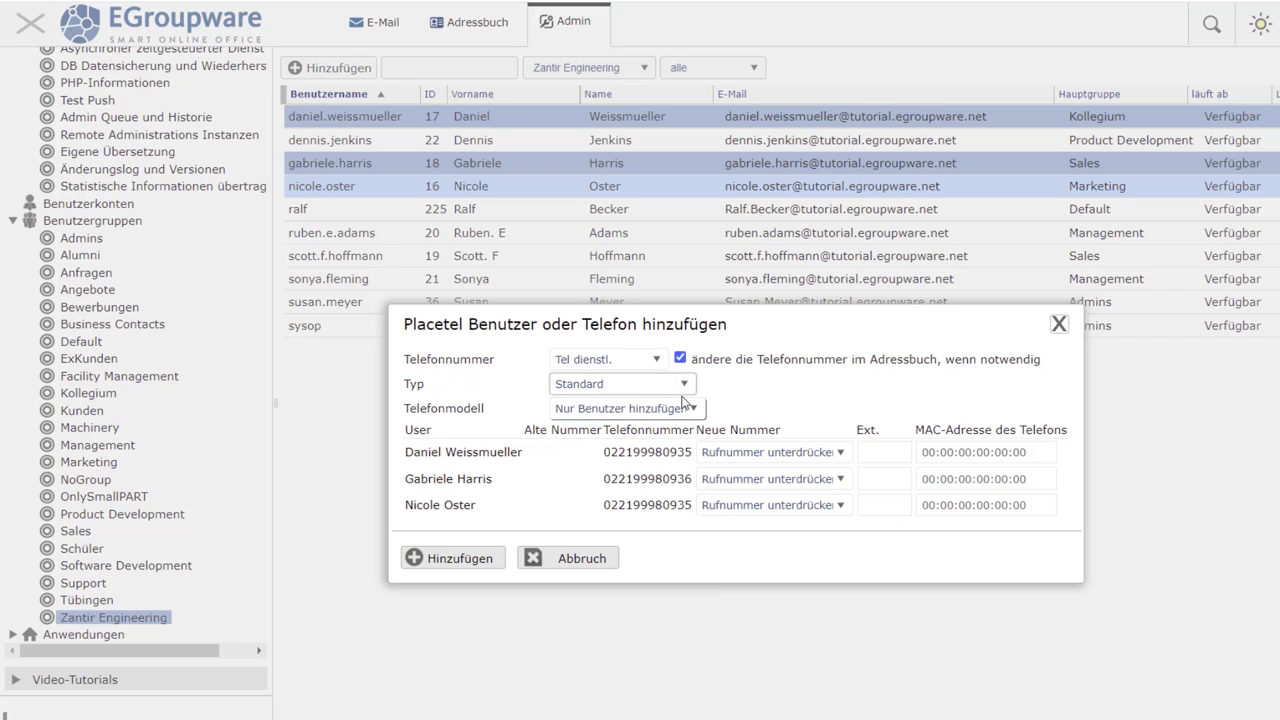
# - Highlight the three users' names listed in the Placetel form
pyautogui.click(733, 396)
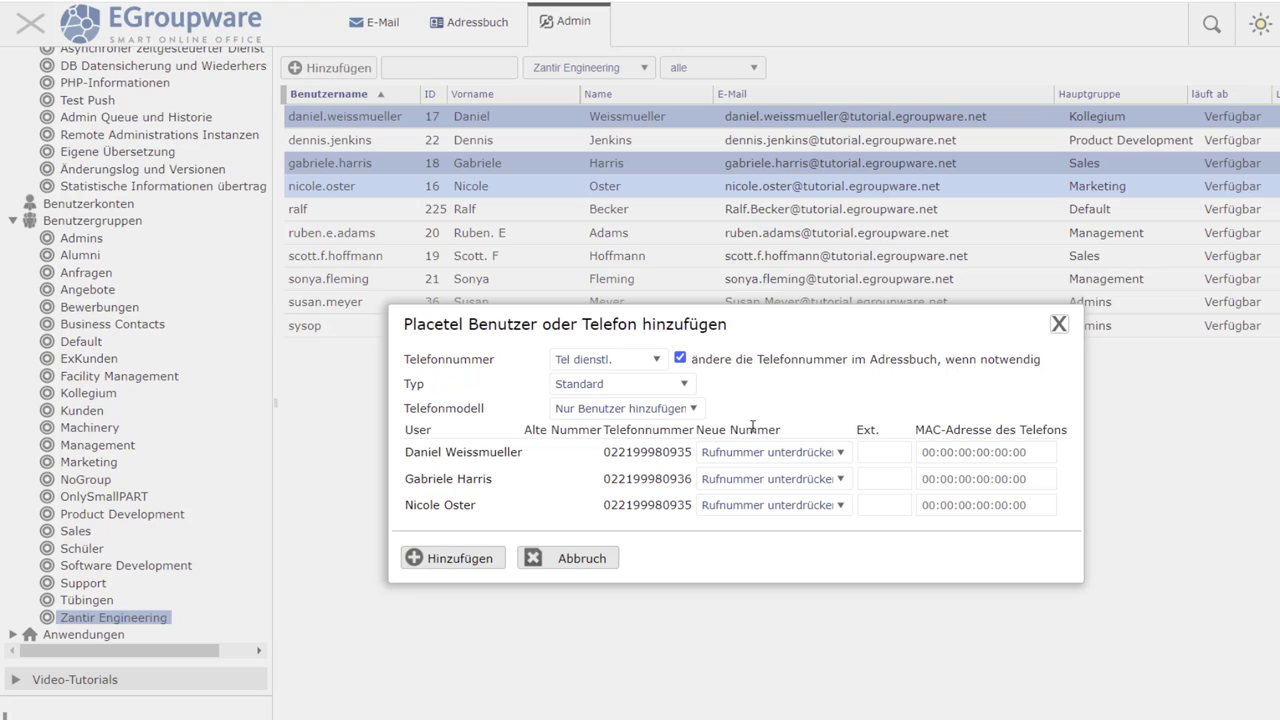
pyautogui.moveTo(405, 452); pyautogui.dragTo(522, 452)
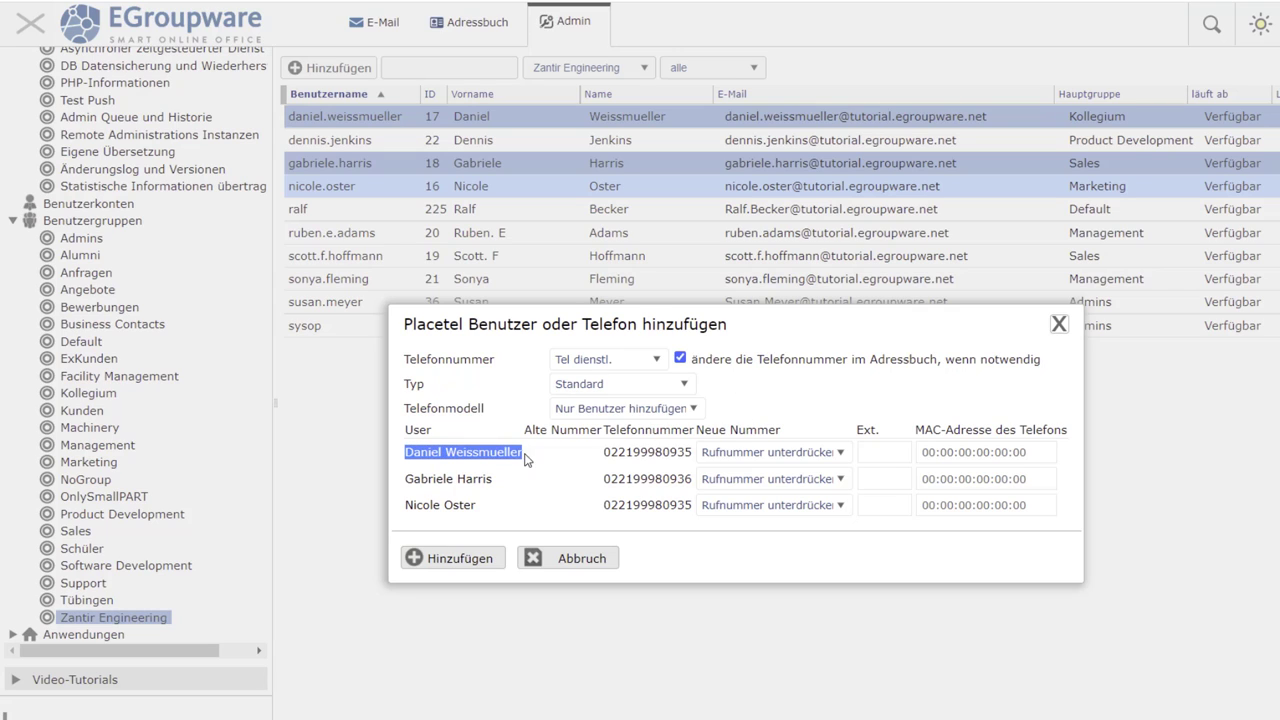
pyautogui.moveTo(405, 478); pyautogui.dragTo(493, 479)
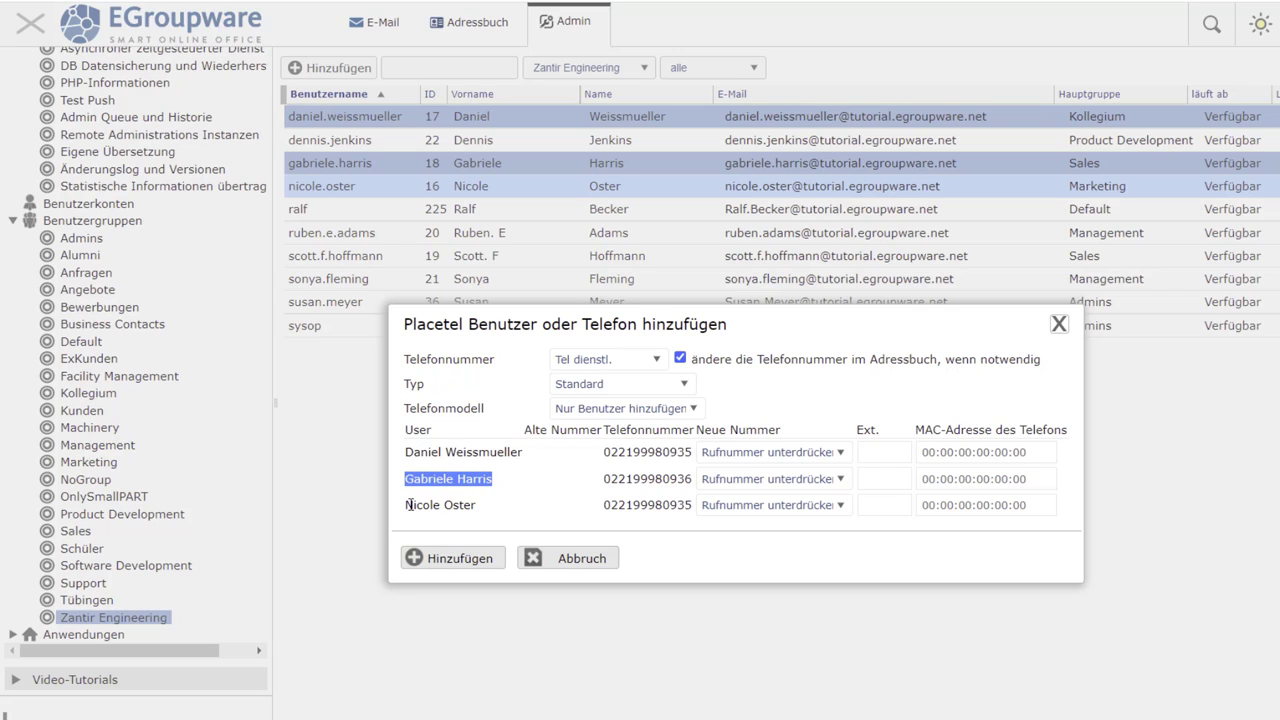
pyautogui.moveTo(406, 505); pyautogui.dragTo(484, 510)
# - Assign extensions 201, 202 and 203, and enter MAC address 01:2a:304:2a:00:01 for the first user
pyautogui.click(866, 452)
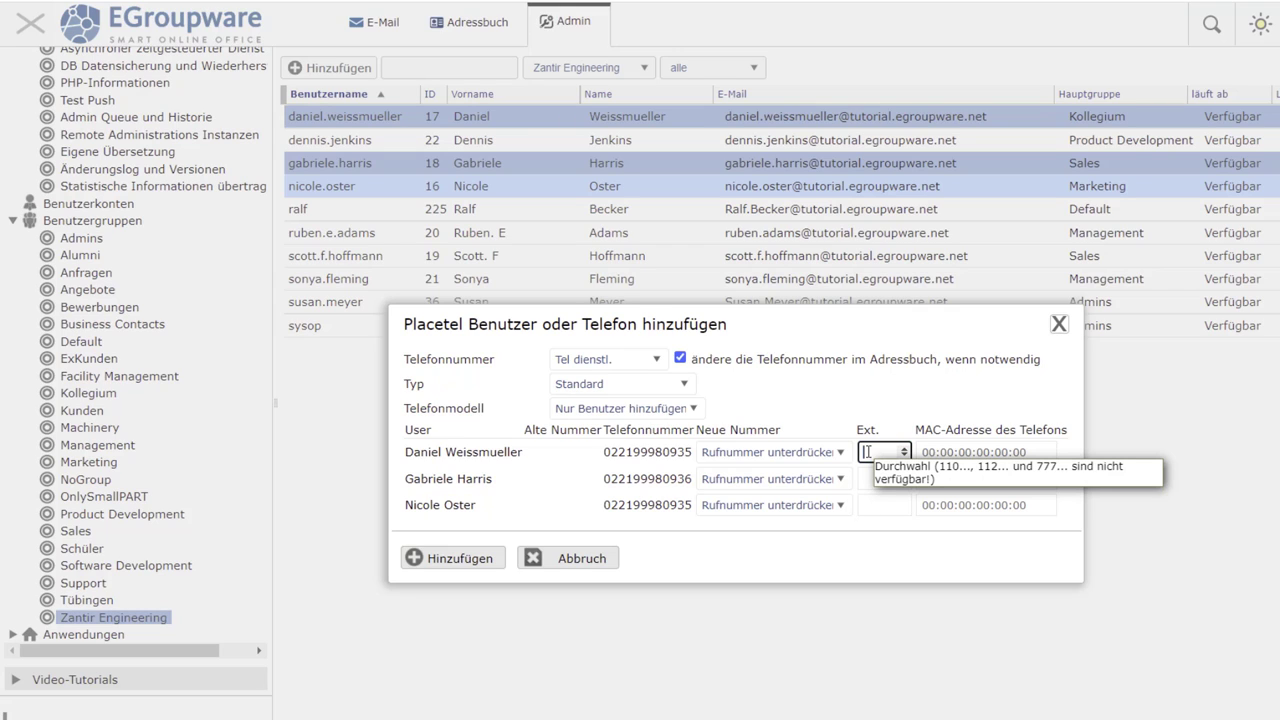
pyautogui.write('201')
pyautogui.press('Tab')
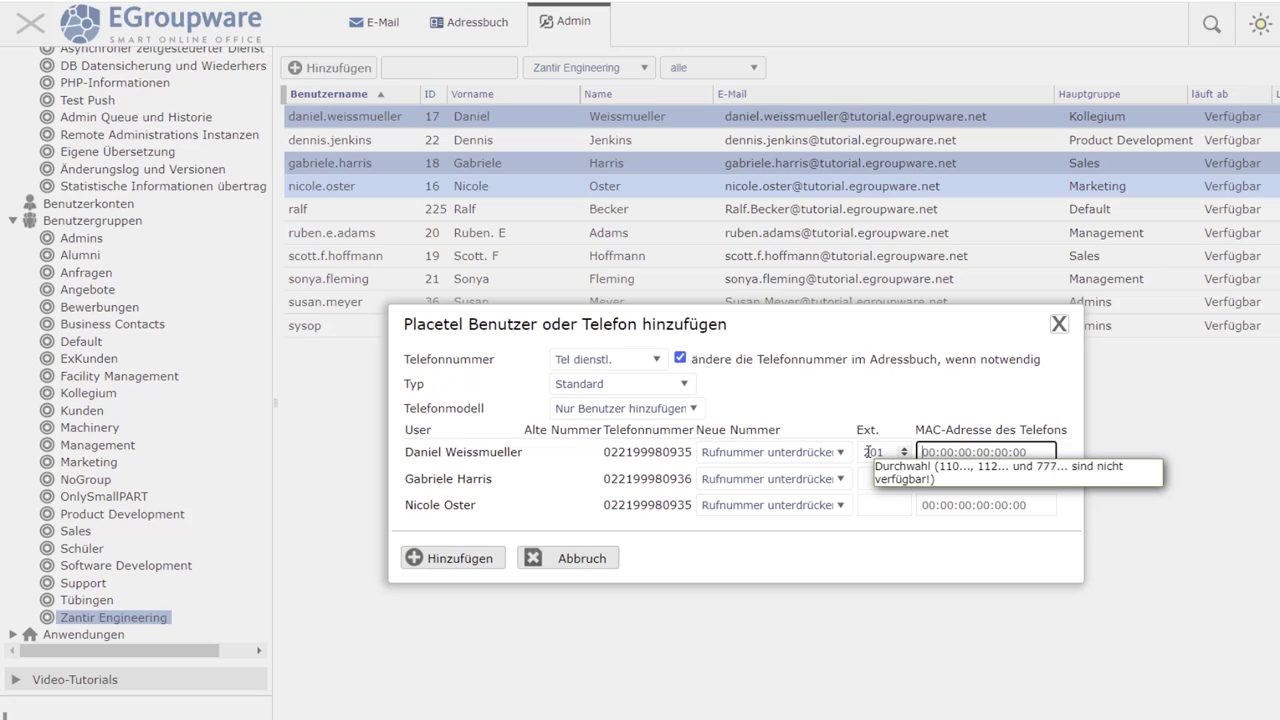
pyautogui.click(872, 477)
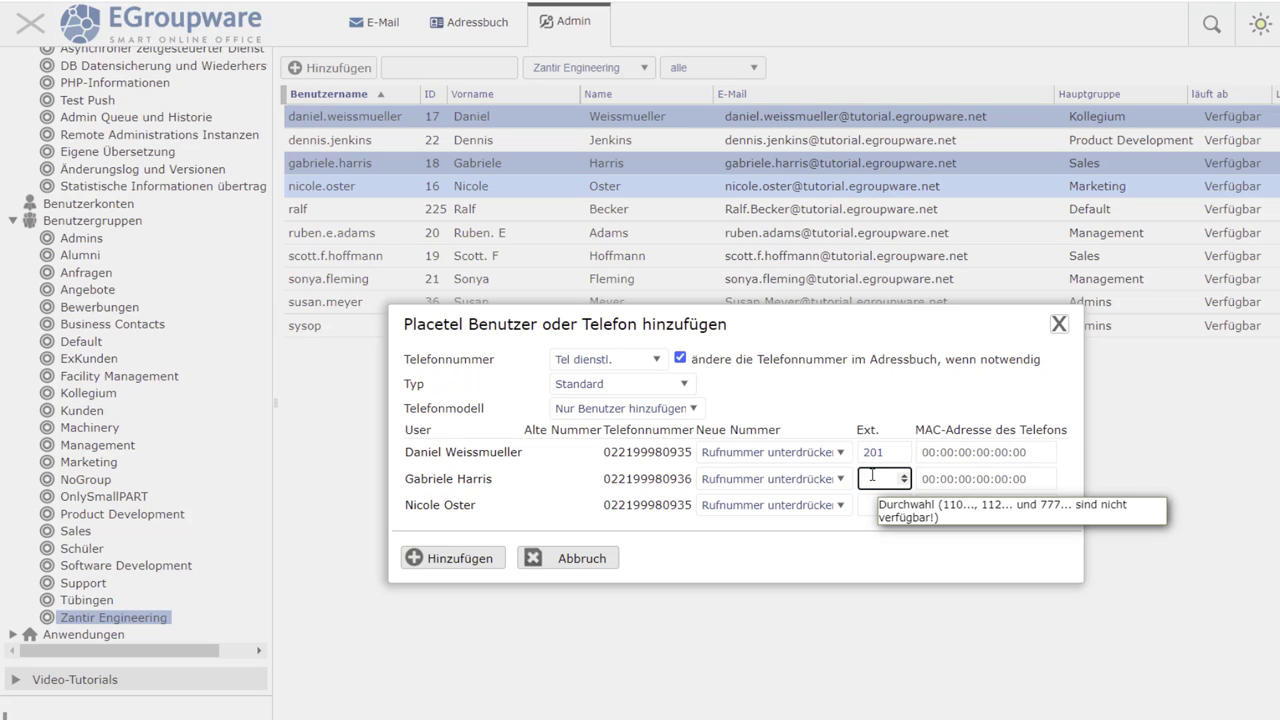
pyautogui.write('202')
pyautogui.click(865, 504)
pyautogui.write('203')
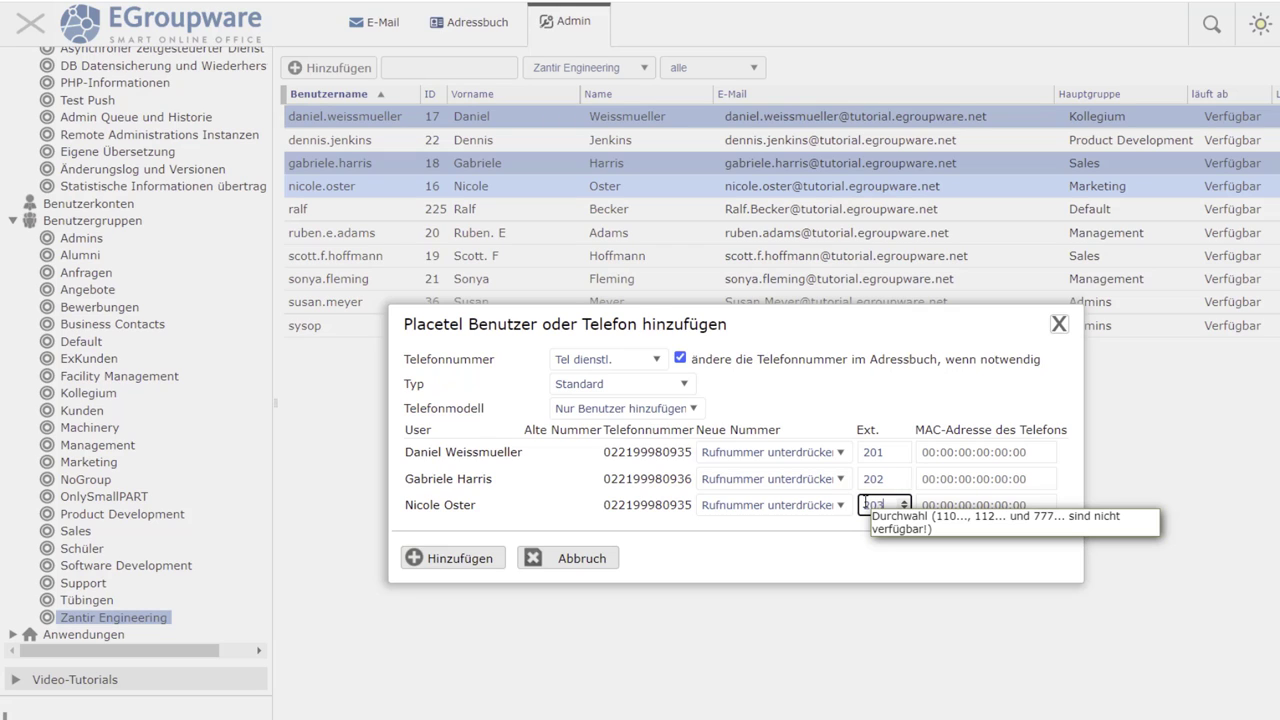
pyautogui.click(945, 453)
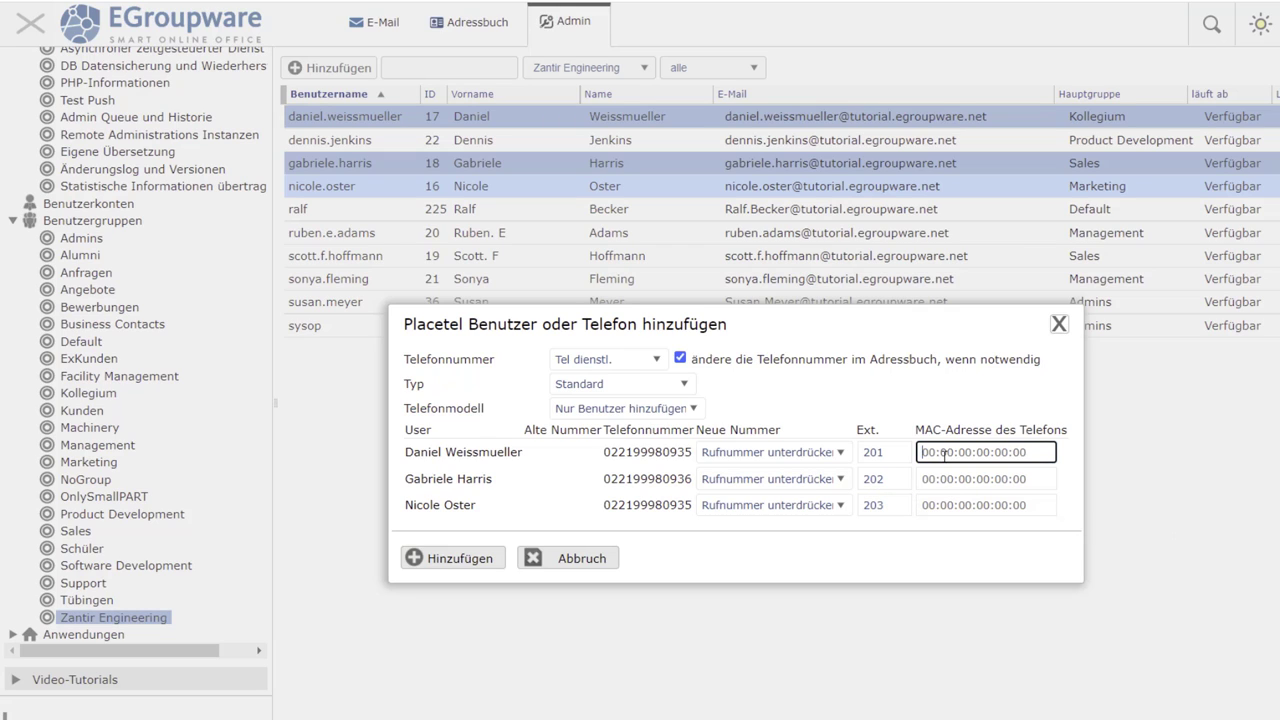
pyautogui.write('01:2a:304:2a:00:01')
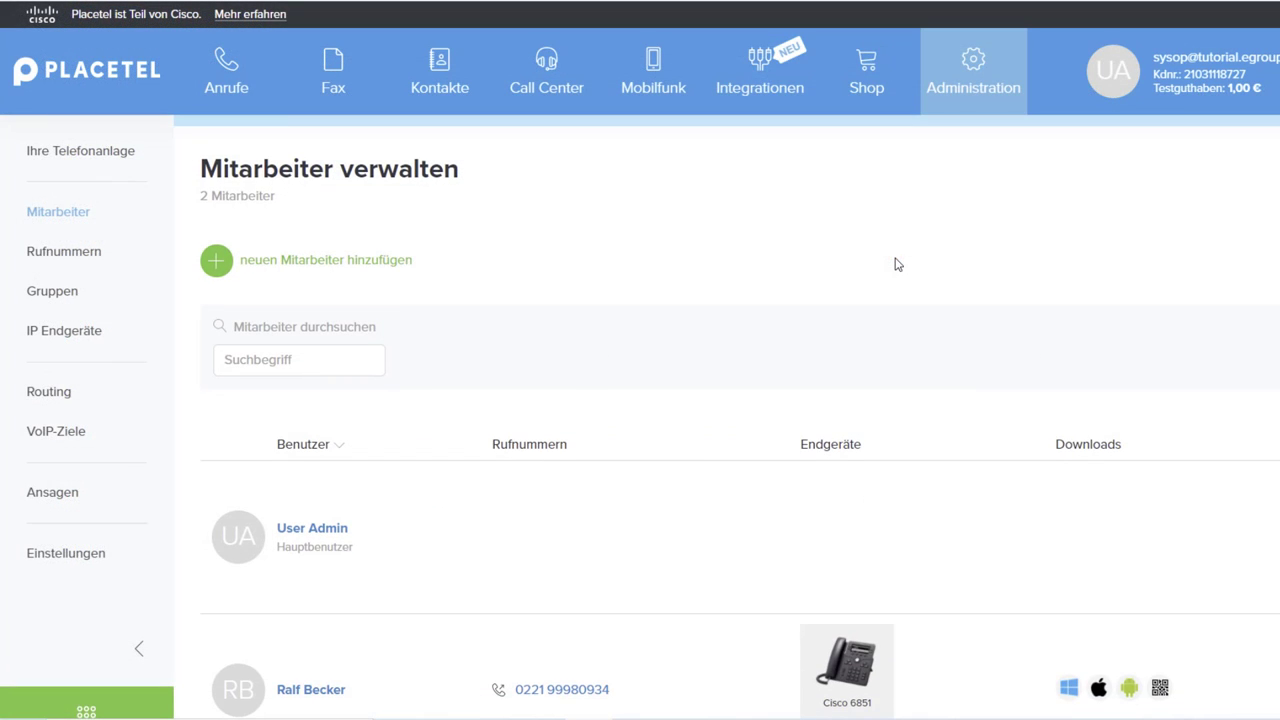
# - Open the detail page of the existing employee with the Cisco 6851 phone
pyautogui.scroll(-2, 875, 257)
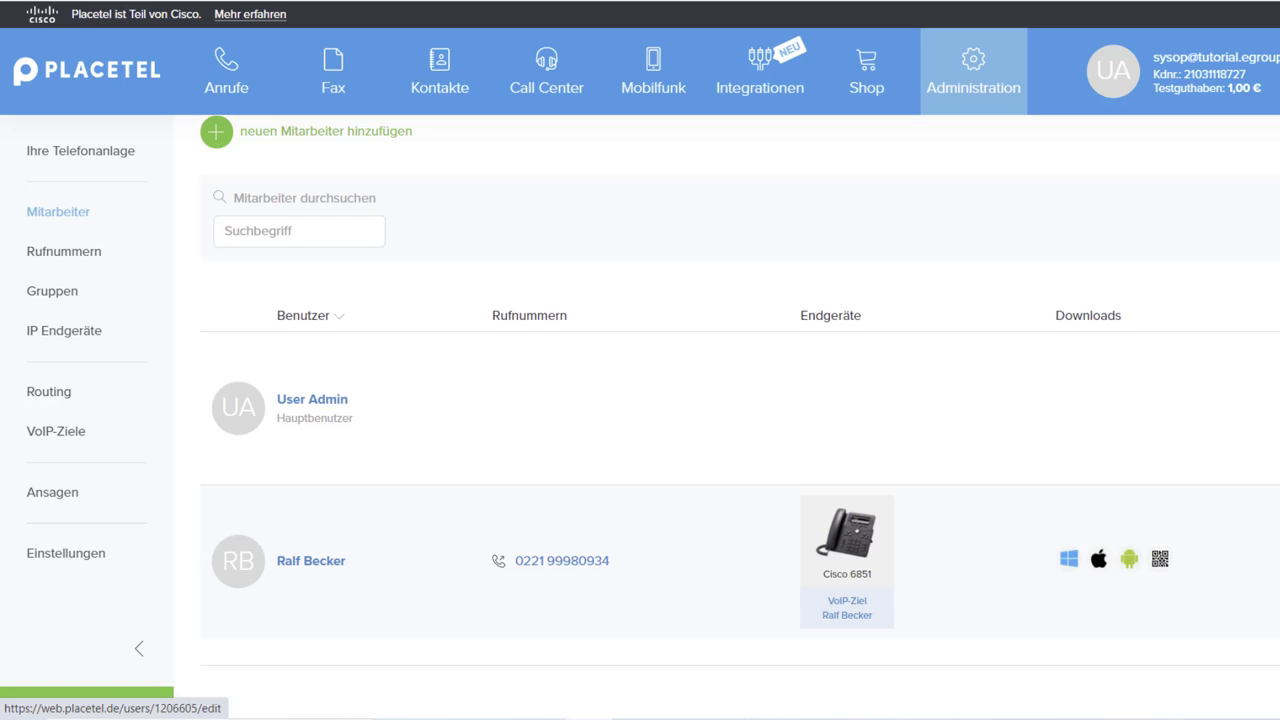
pyautogui.click(866, 505)
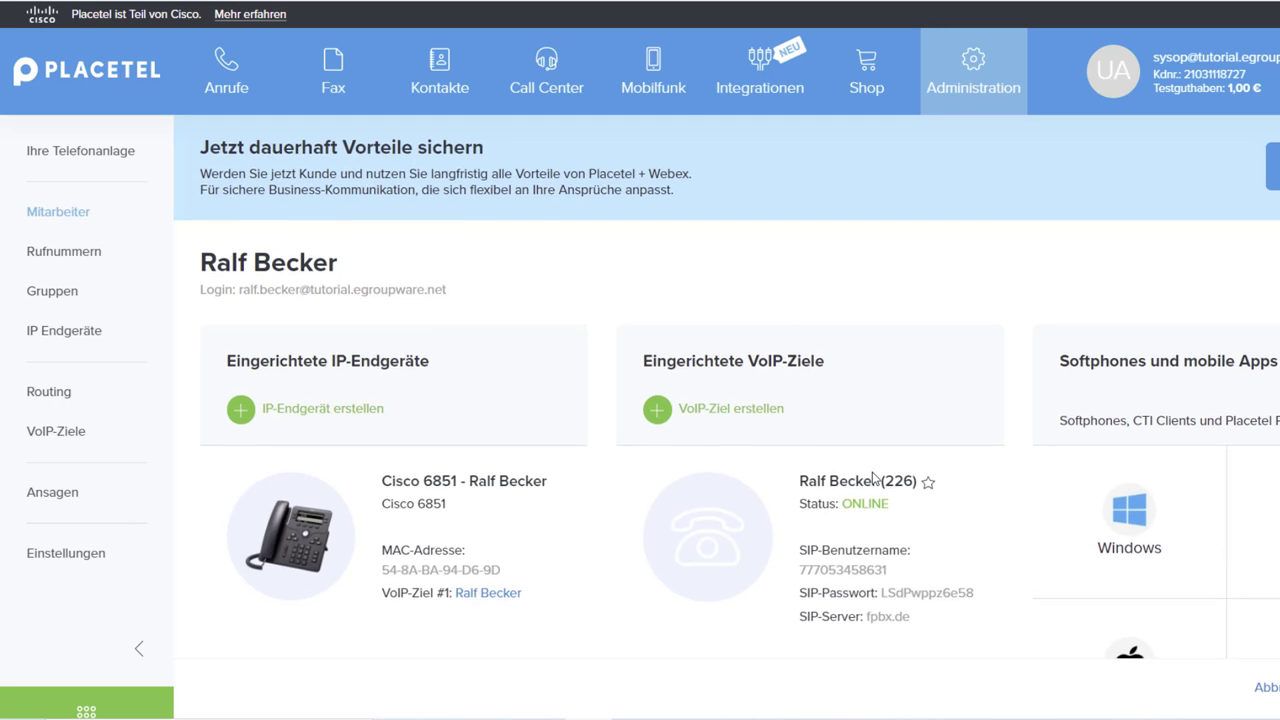